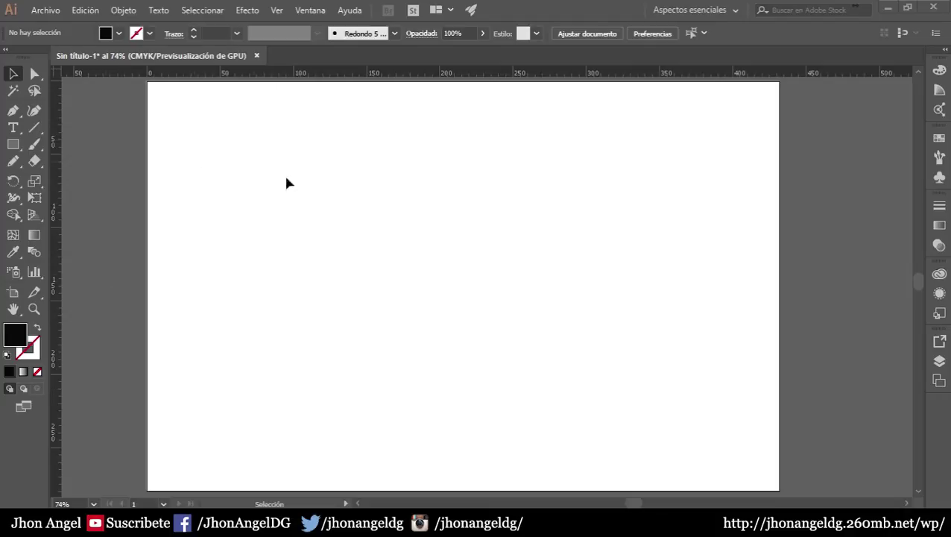
Step: Create a new 1920×1080 document with a bottom bleed of 15
click(45, 10)
click(52, 27)
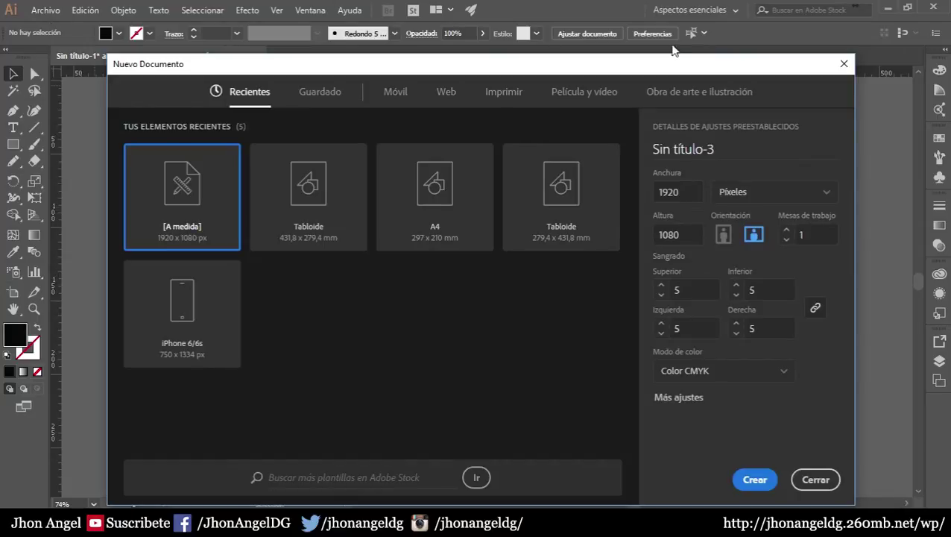
click(737, 295)
double_click(751, 291)
key(BackSpace)
text(15)
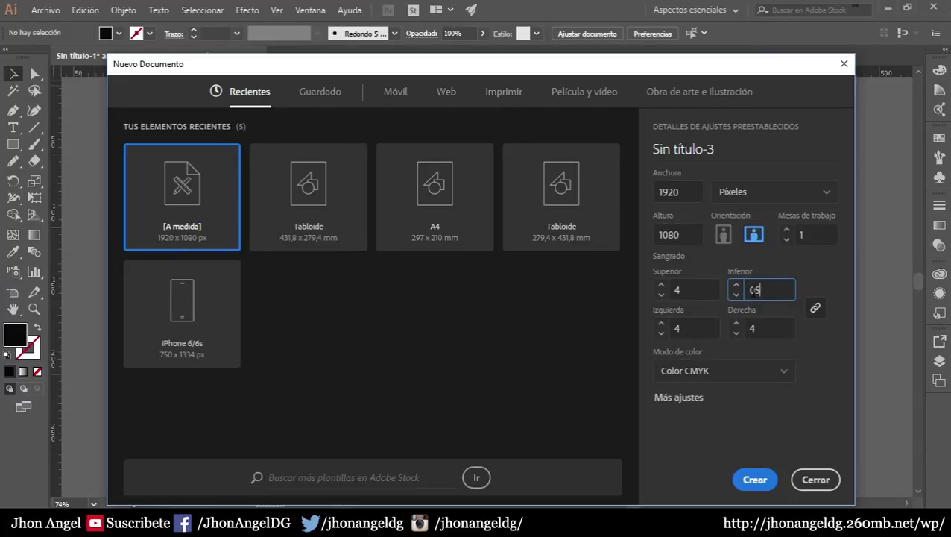
key(Return)
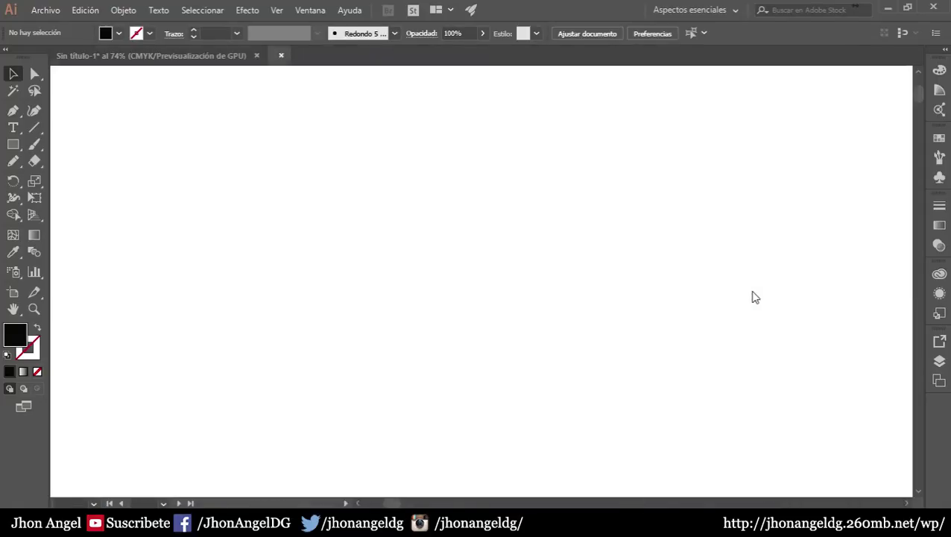
Step: Start another new document and set its linked bleed fields to 15
click(45, 10)
click(240, 141)
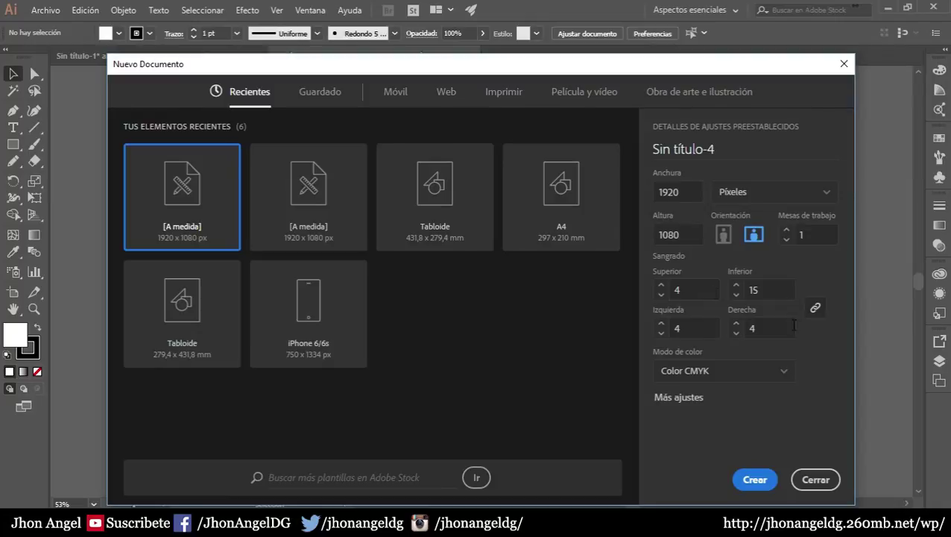
click(663, 289)
text(5)
key(BackSpace)
text(15)
Step: Open Más ajustes and set the artboard spacing to 50 px
click(680, 402)
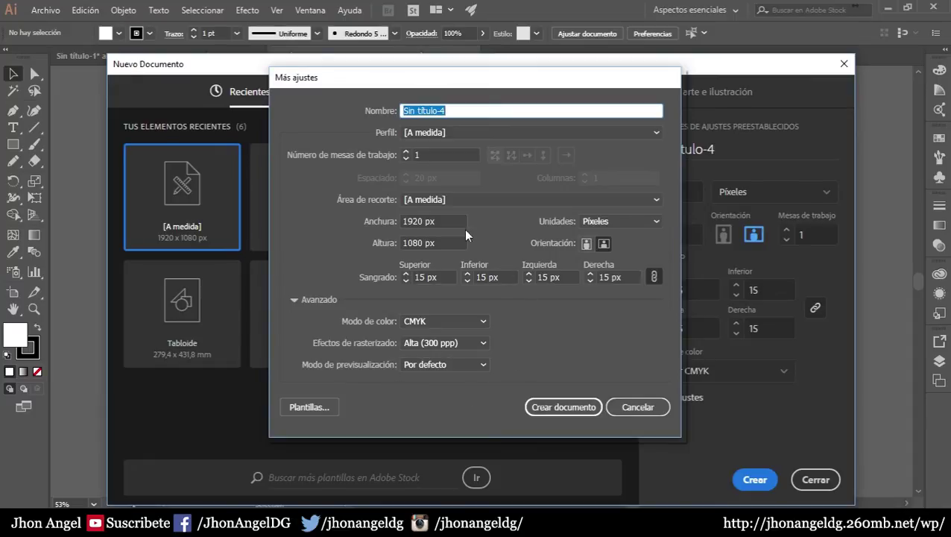
drag(402, 79, 351, 54)
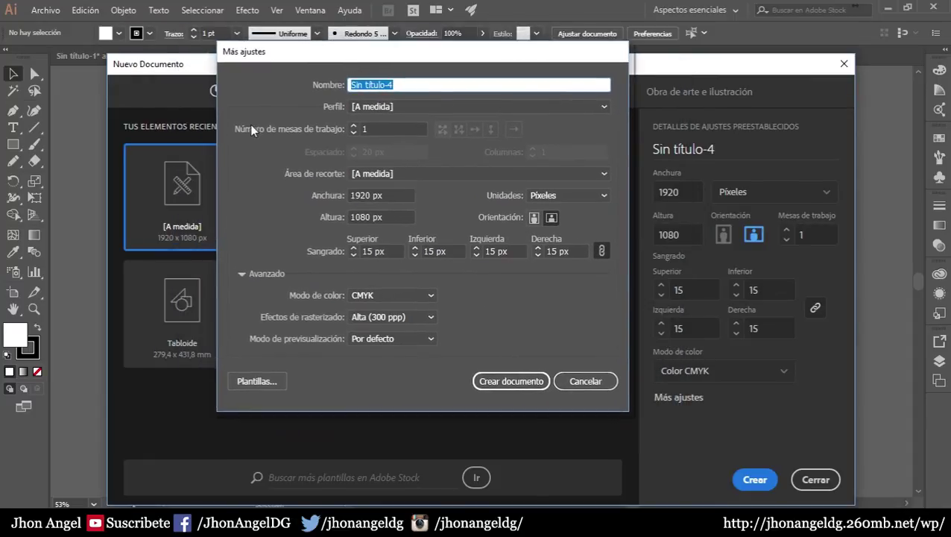
click(353, 127)
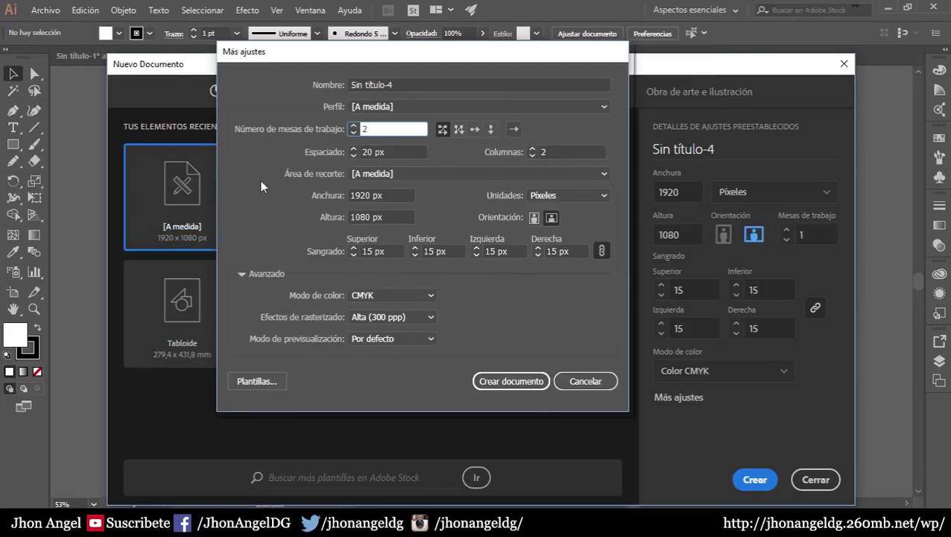
click(378, 153)
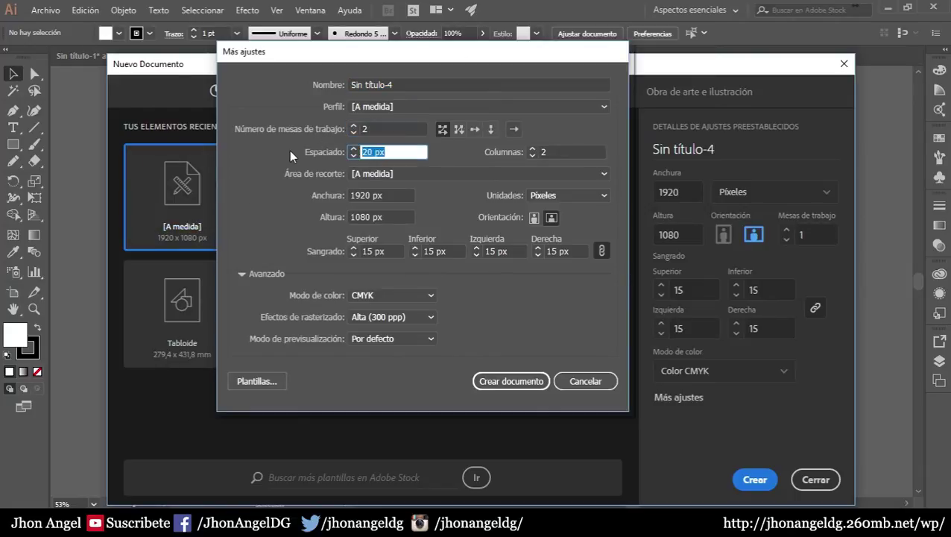
text(50)
Step: Set 8 artboards arranged in a grid by column with 3 rows
click(356, 128)
text(5)
text(7)
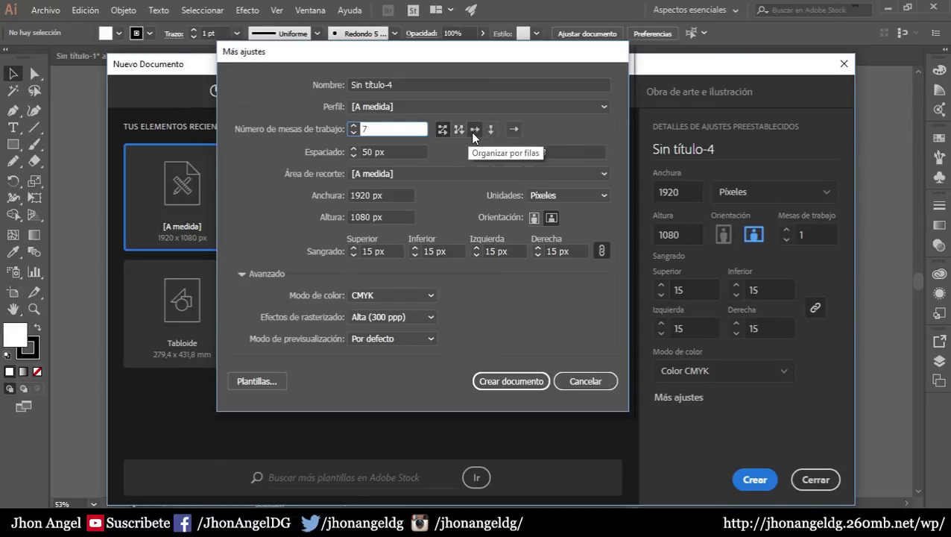
click(514, 129)
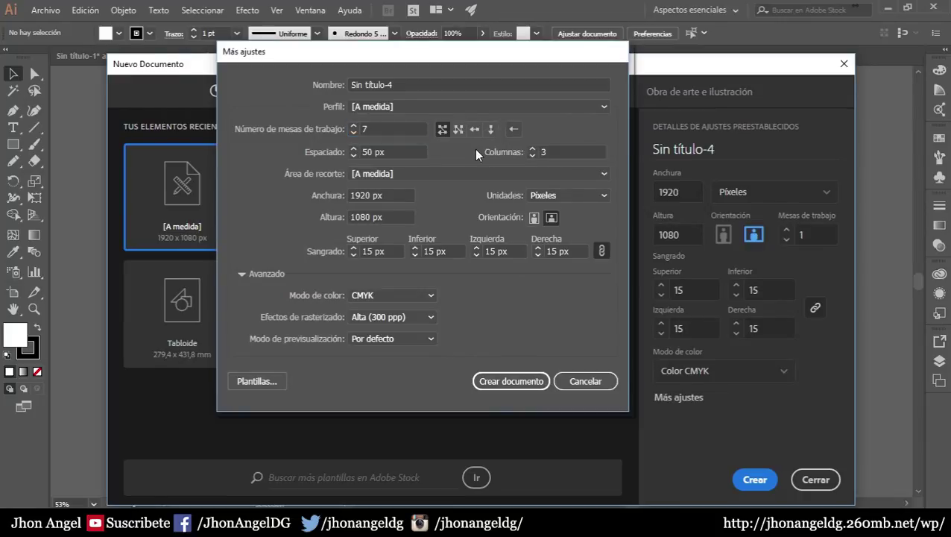
click(509, 129)
click(458, 129)
click(354, 126)
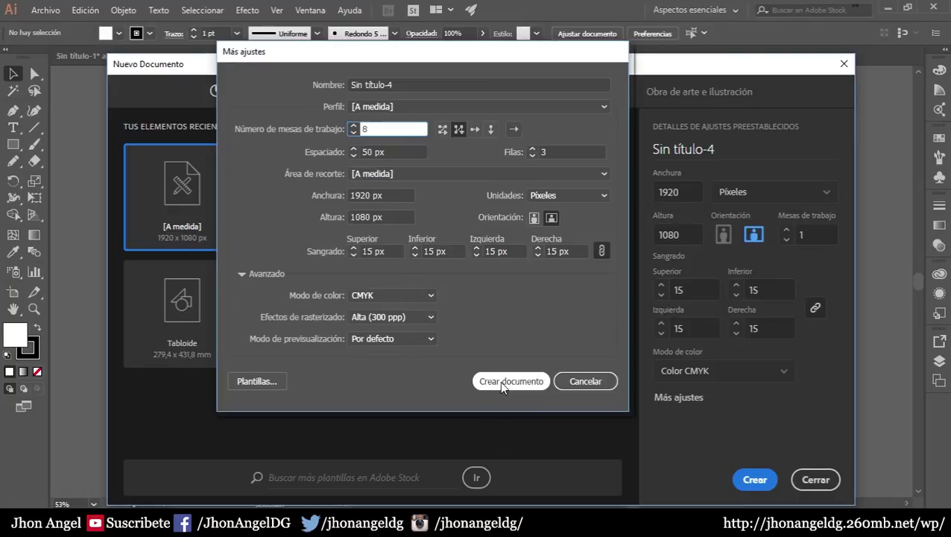
Step: Create Sin título-4 with its eight-artboard grid, frame all artboards, and go to Sin título-3
click(531, 381)
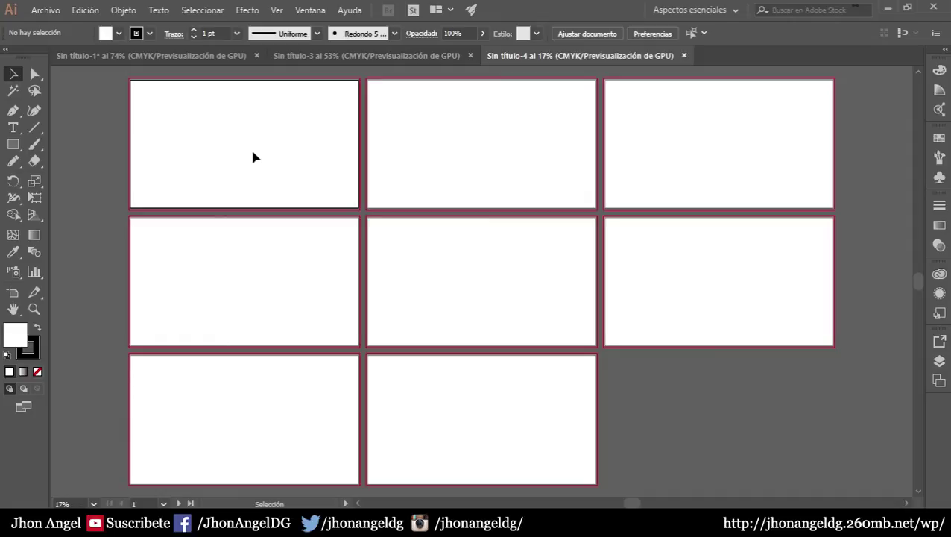
key(ctrl+minus)
key(ctrl+minus)
key(ctrl+minus)
key(ctrl+plus)
key(ctrl+plus)
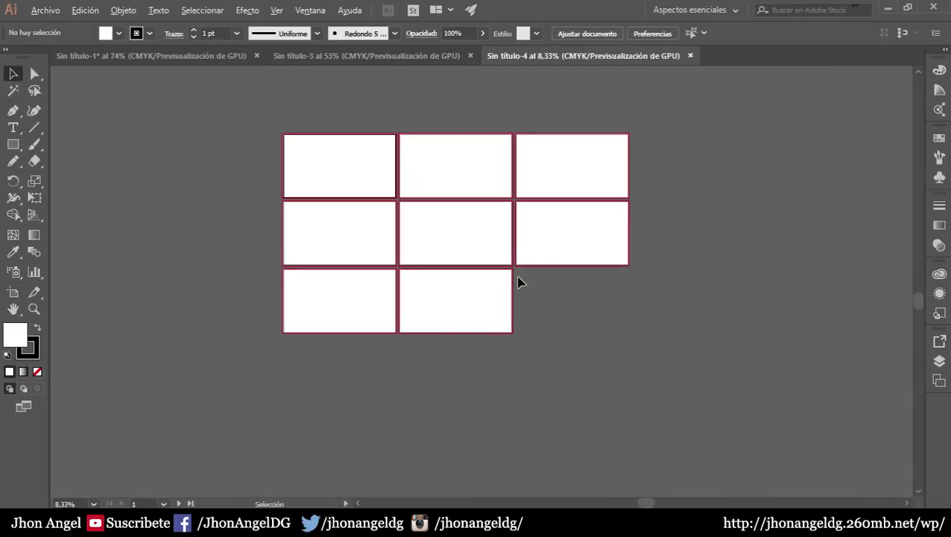
key(ctrl+plus)
key(ctrl+plus)
mouse_move(516, 281)
mouse_down()
mouse_move(486, 306)
mouse_move(491, 339)
mouse_move(503, 339)
mouse_up()
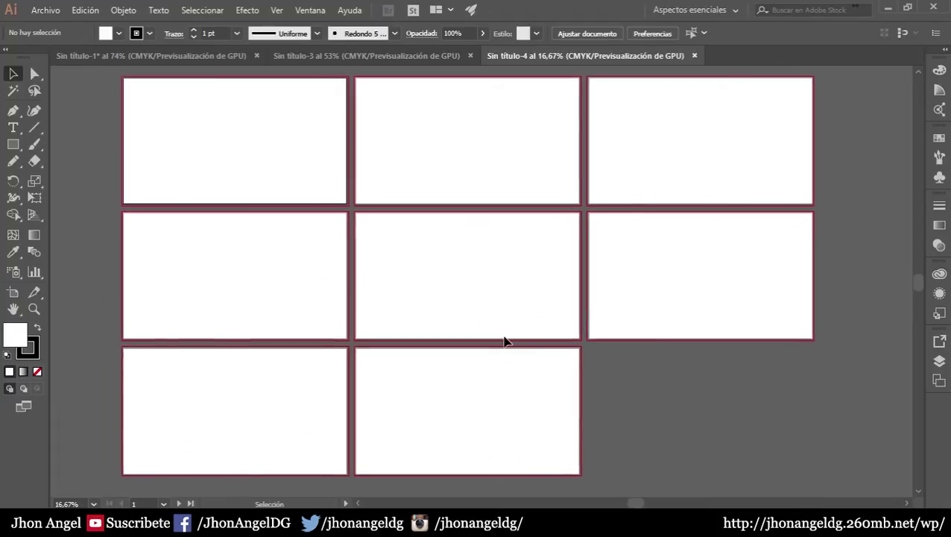
click(469, 54)
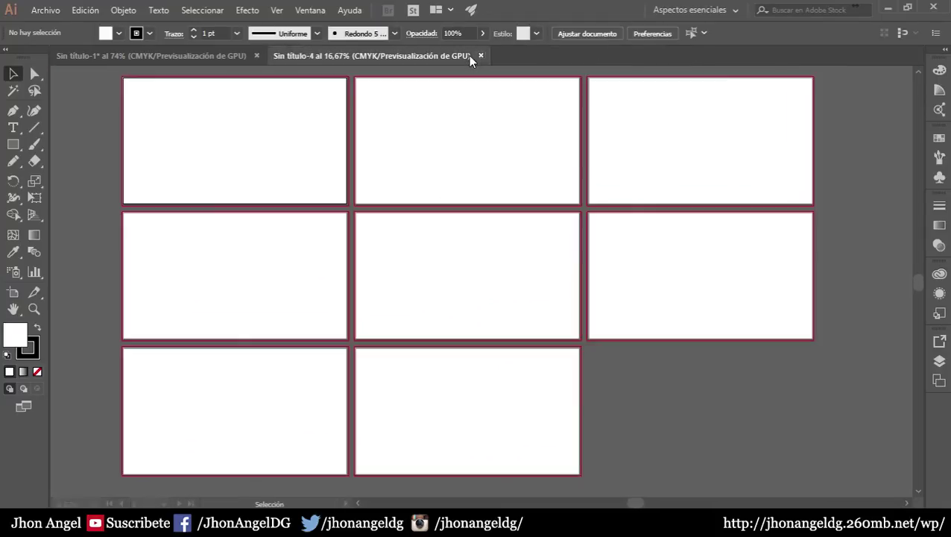
Step: Close the eight-artboard Sin título-4 document
click(480, 56)
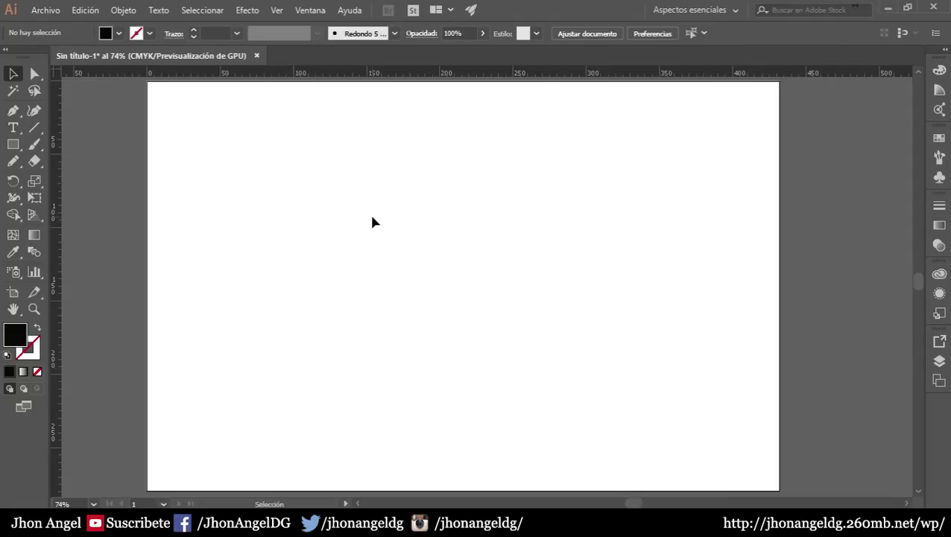
scroll(371, 205, down, 2)
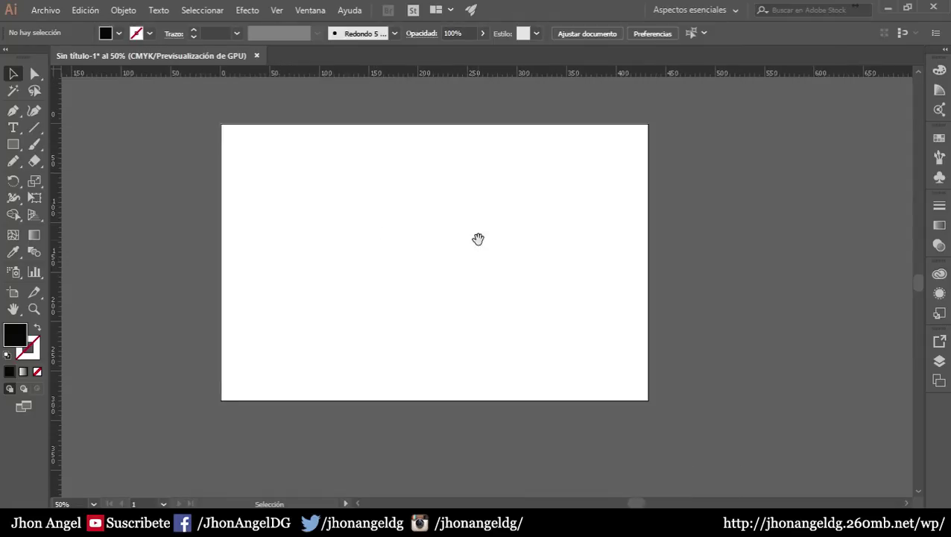
drag(477, 237, 400, 246)
Step: Draw a large black rectangle across Sin título-1's artboard and nudge it left
drag(536, 365, 579, 403)
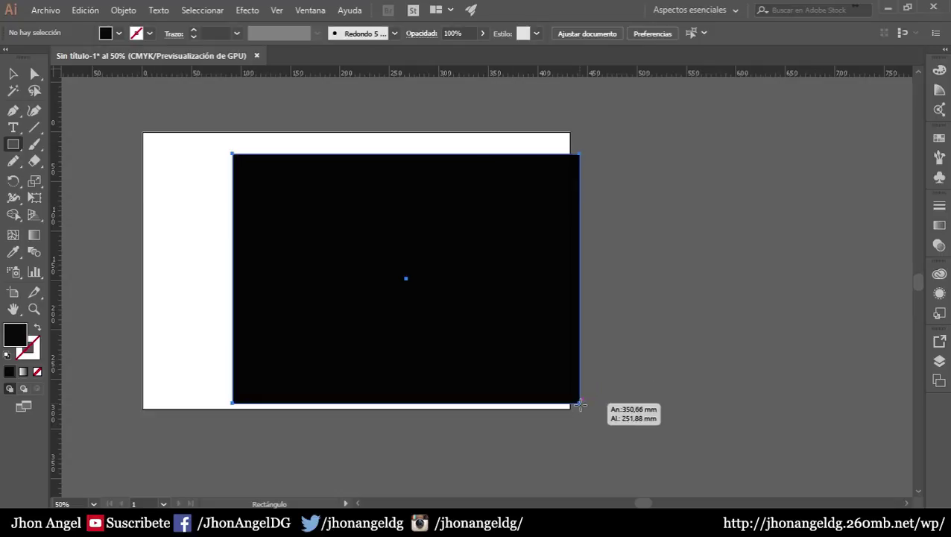
click(13, 73)
click(662, 320)
click(499, 297)
key(shift+Left)
key(shift+Left)
key(shift+Left)
key(ctrl+shift+a)
scroll(525, 315, right, 1)
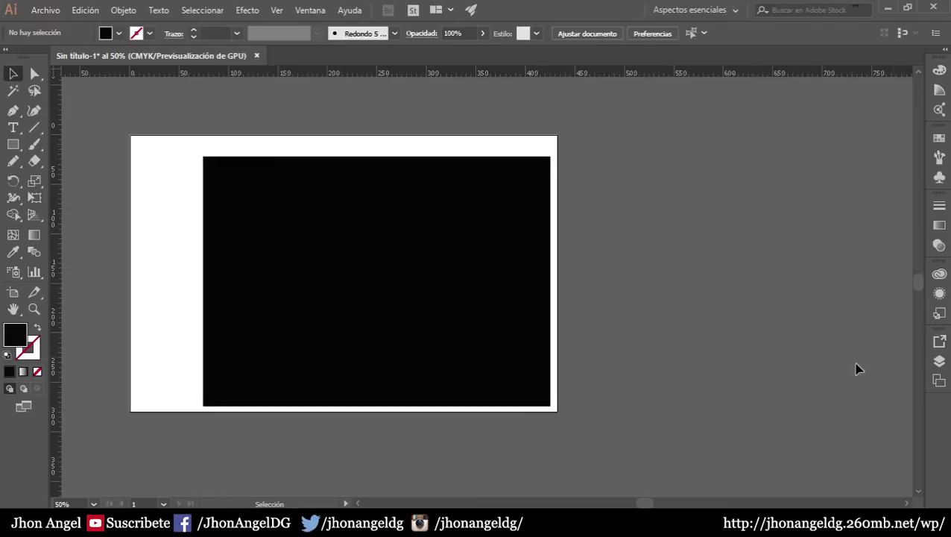
Step: Display the Mesas de trabajo list in the right dock, showing Mesa de trabajo 1
click(939, 361)
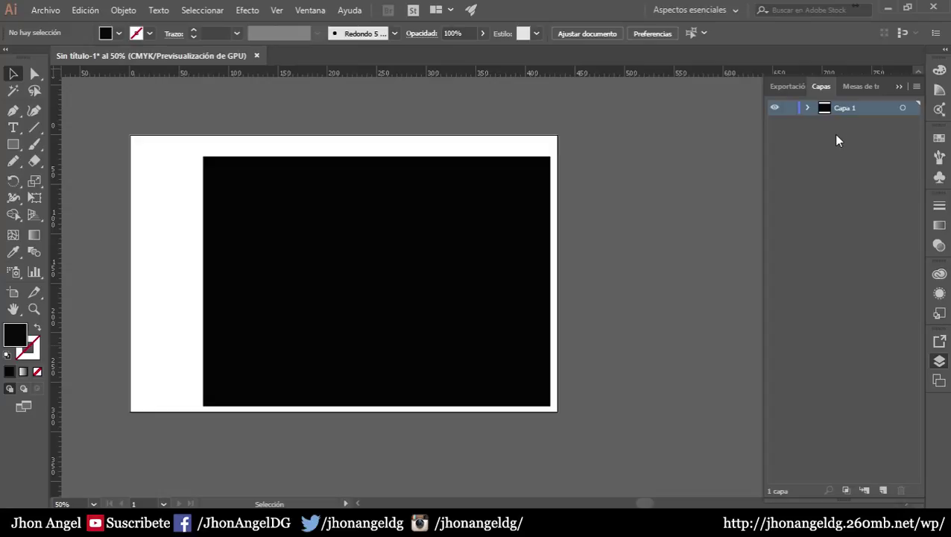
click(853, 91)
click(939, 361)
click(938, 380)
click(938, 362)
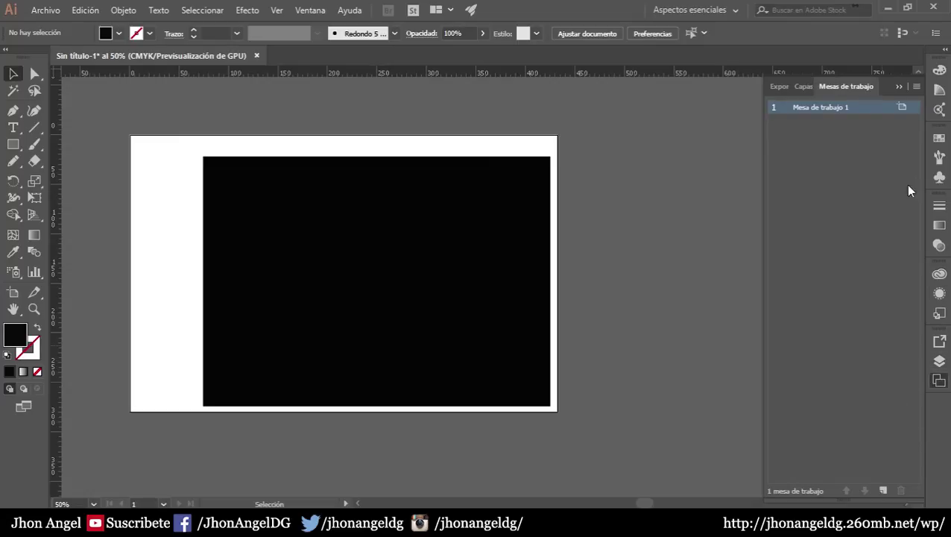
click(938, 362)
click(939, 380)
click(938, 382)
Step: Add Mesa de trabajo 3 beside the first artboard, then add Mesa de trabajo 4
click(881, 491)
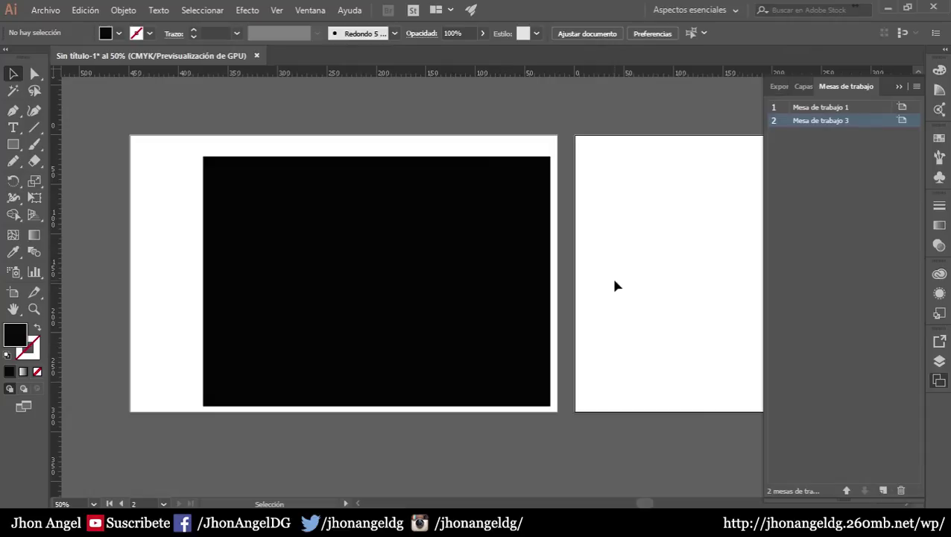
scroll(617, 286, down, 3)
drag(654, 281, 582, 285)
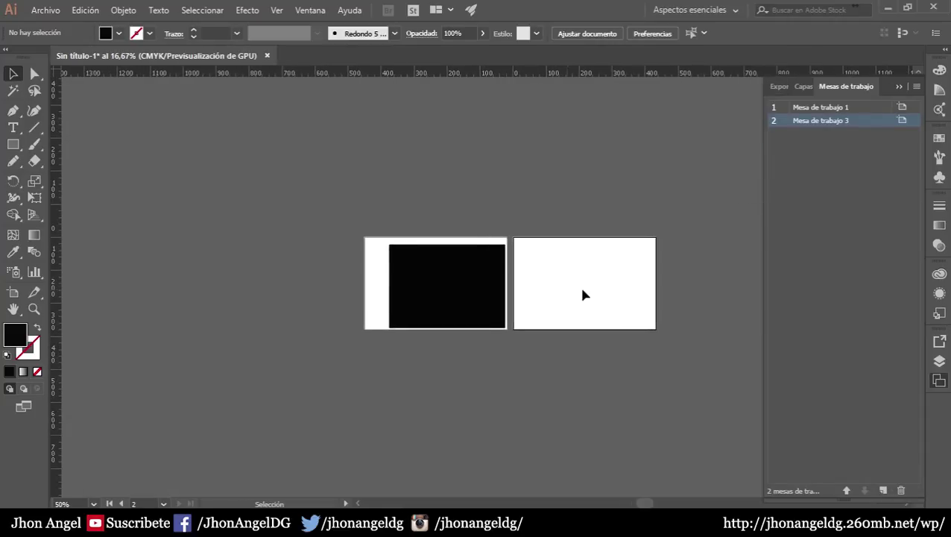
scroll(585, 294, up, 2)
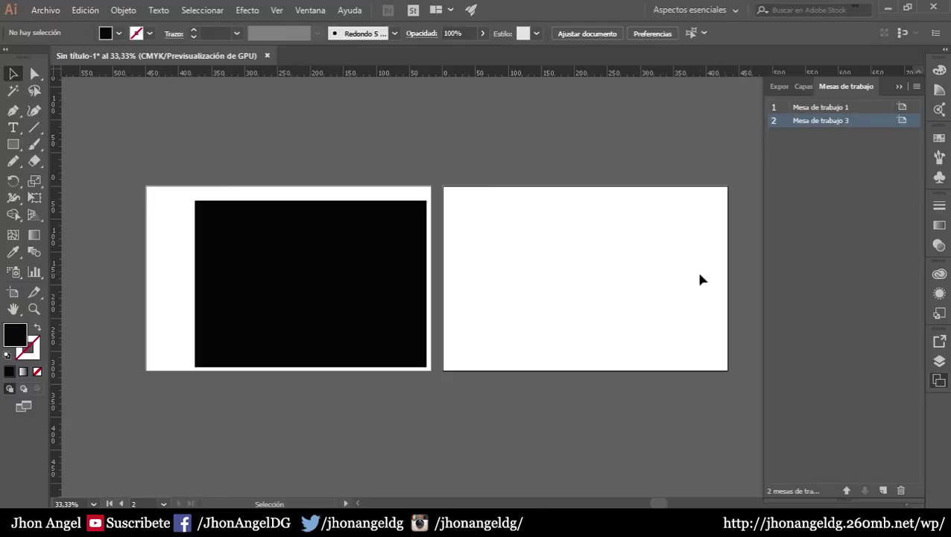
drag(700, 279, 662, 282)
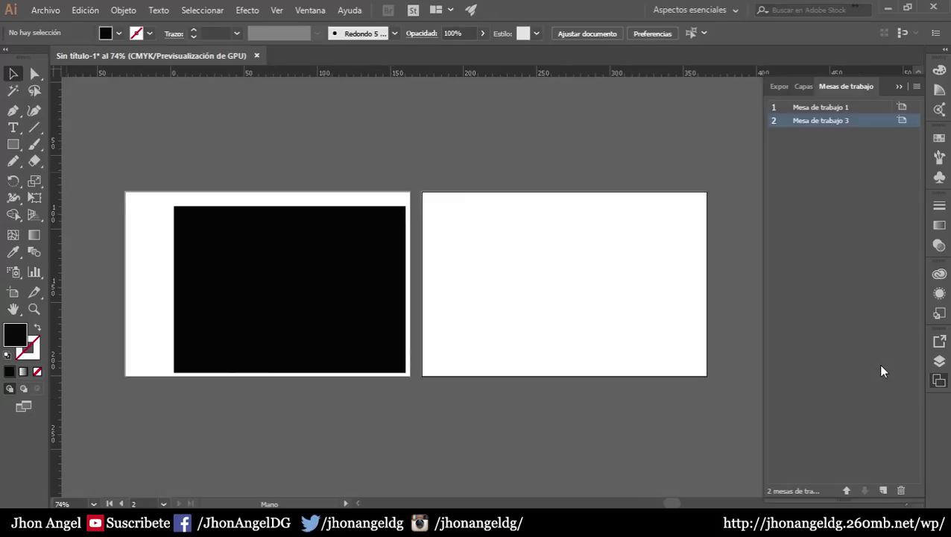
scroll(747, 380, up, 2)
scroll(624, 319, down, 3)
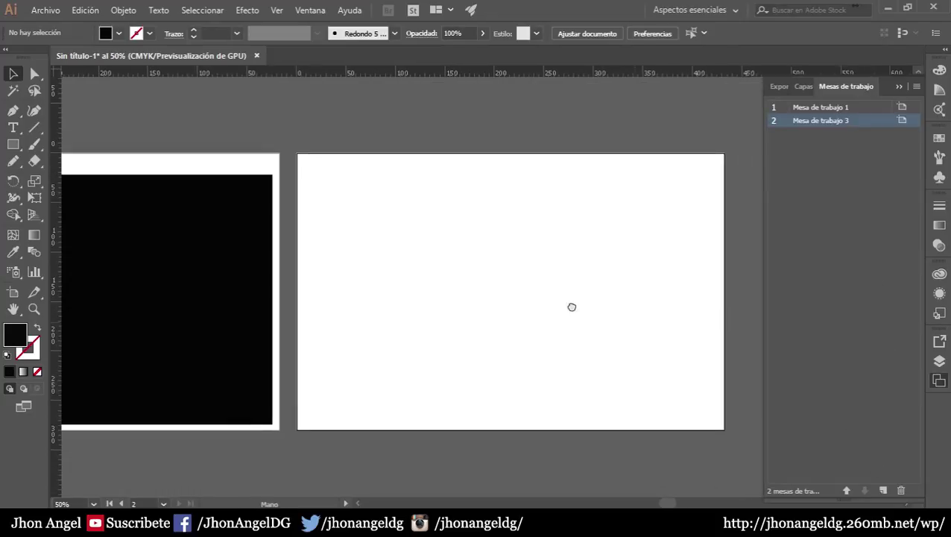
drag(572, 306, 490, 284)
click(881, 491)
Step: Add another artboard to the row and dismiss the outside-the-canvas warning
scroll(641, 307, down, 3)
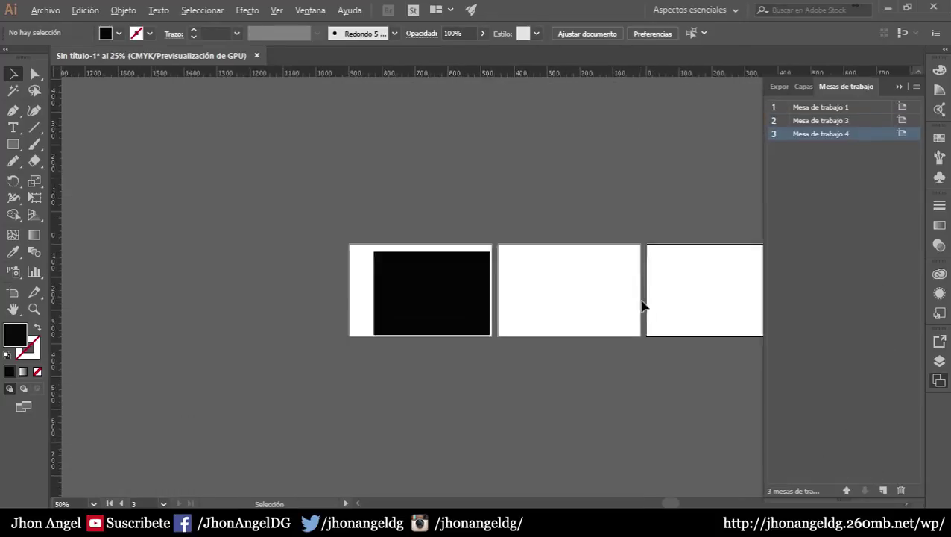
scroll(658, 314, down, 4)
scroll(597, 287, down, 1)
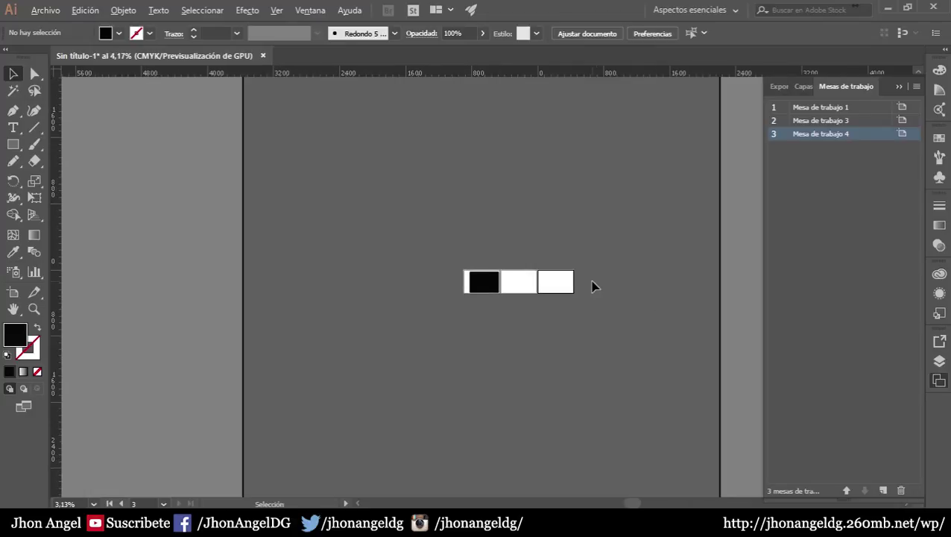
click(882, 491)
click(882, 490)
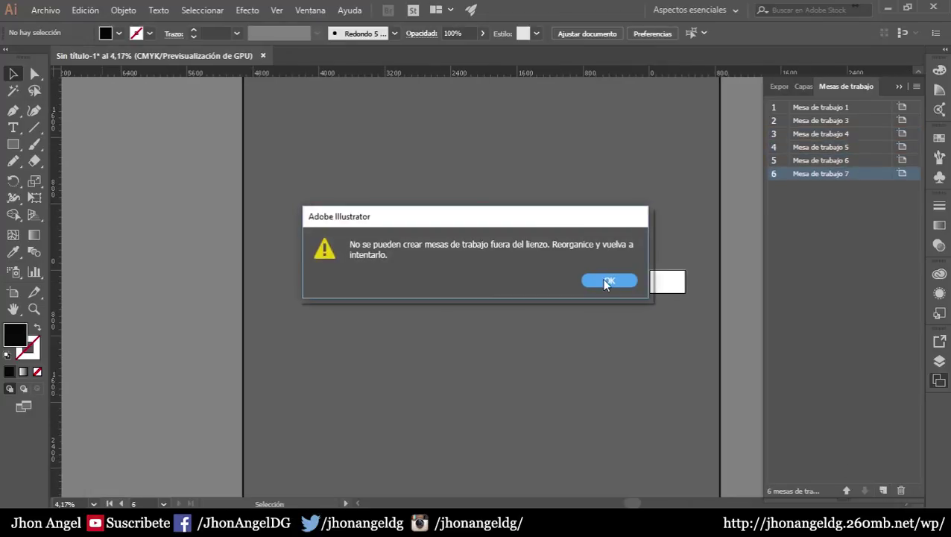
click(609, 281)
Step: Add one more artboard, then move aside and dismiss the off-canvas warning again
scroll(656, 291, up, 1)
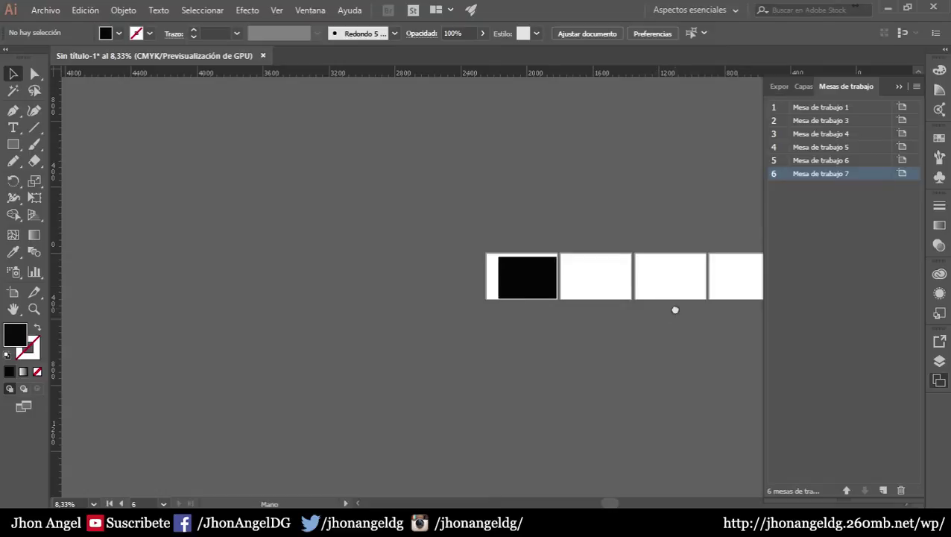
drag(674, 309, 510, 312)
scroll(510, 312, down, 1)
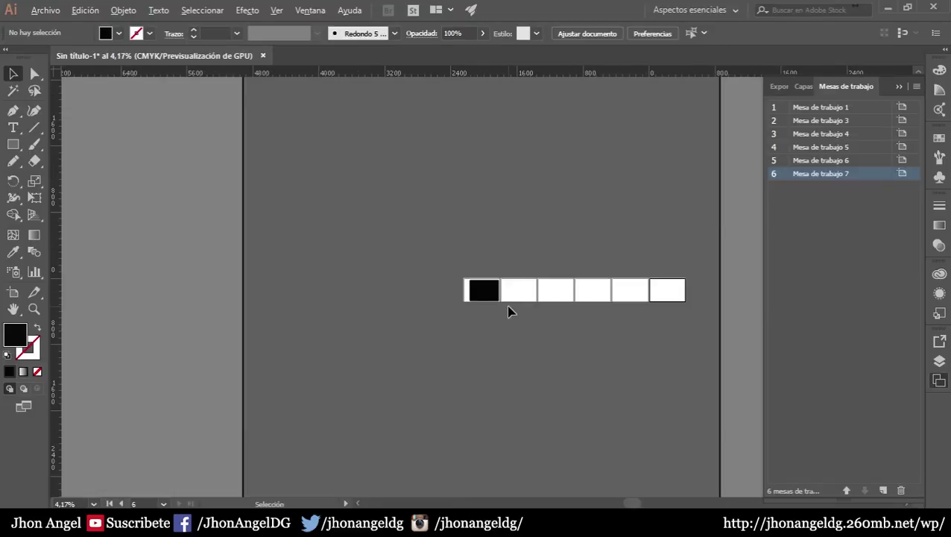
click(883, 490)
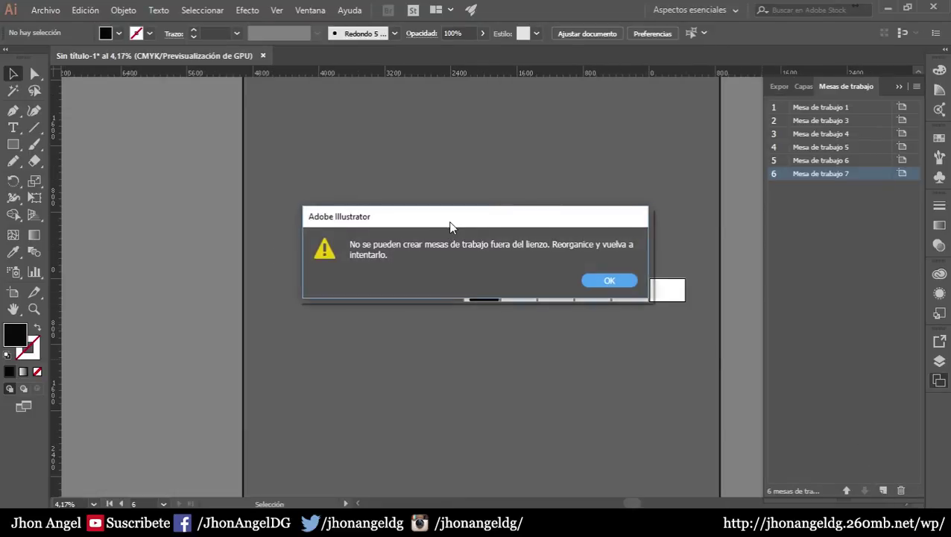
drag(450, 222, 470, 171)
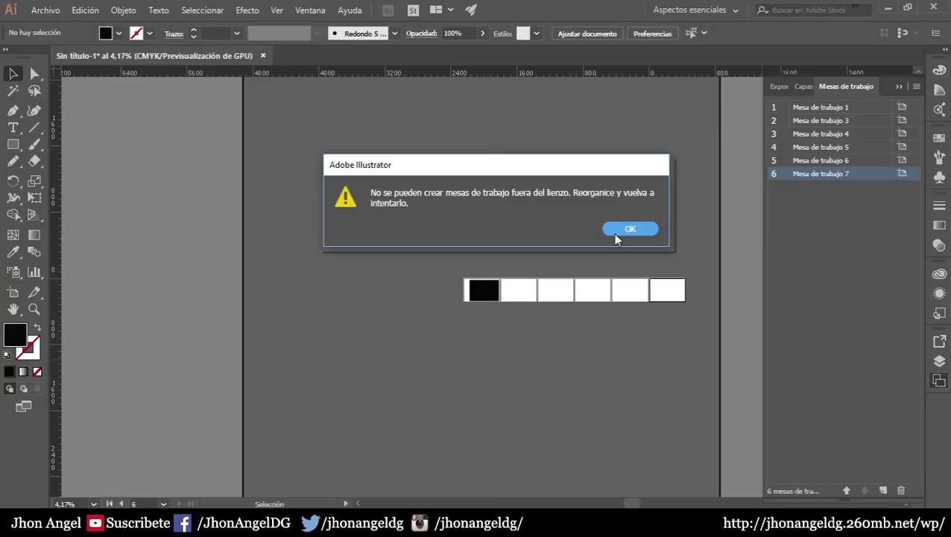
click(630, 228)
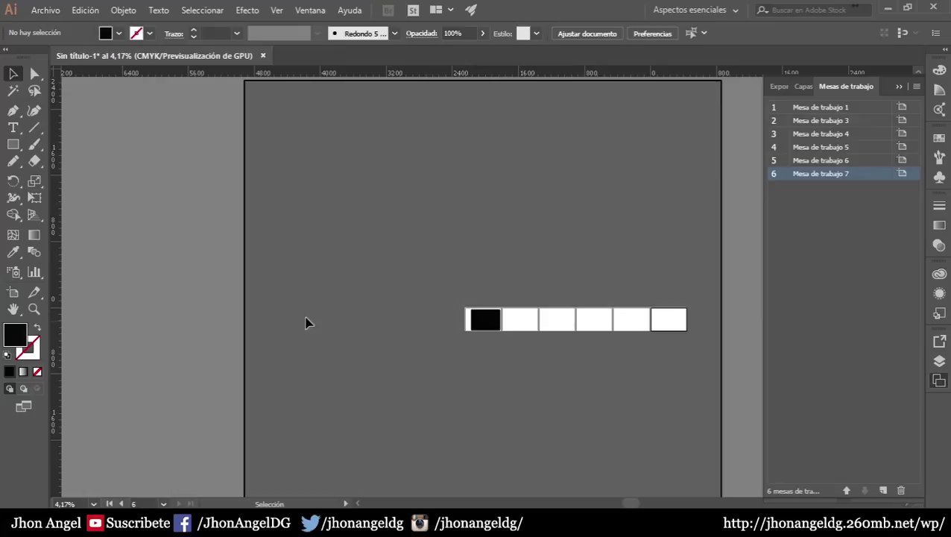
scroll(552, 320, up, 1)
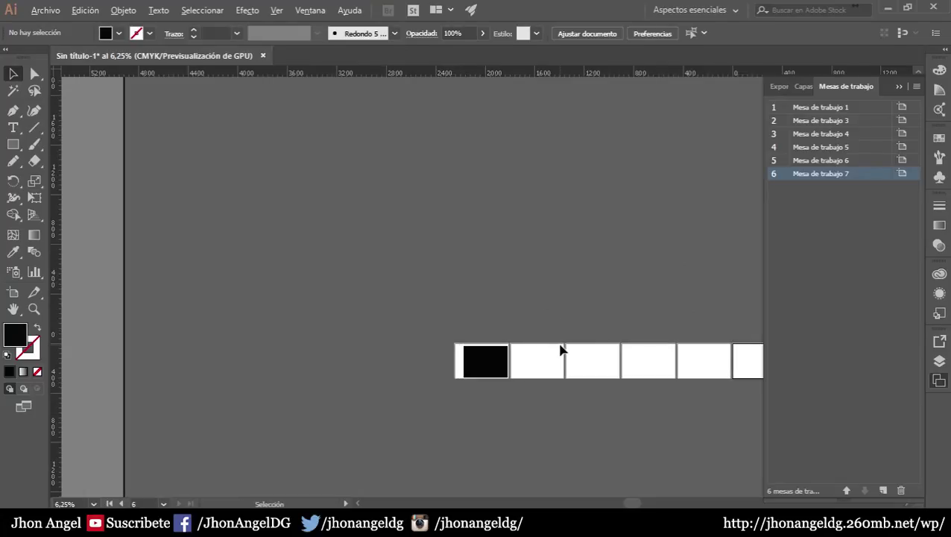
click(15, 296)
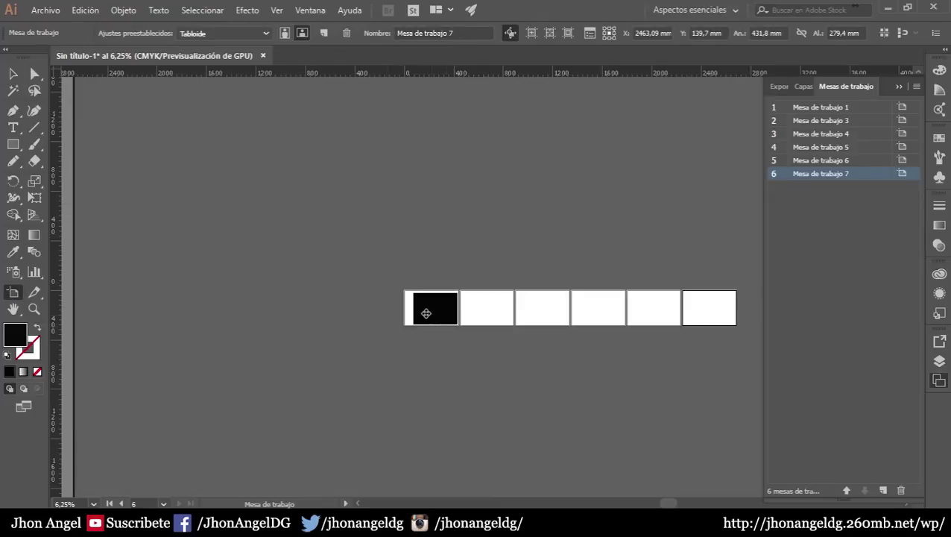
drag(466, 350, 427, 346)
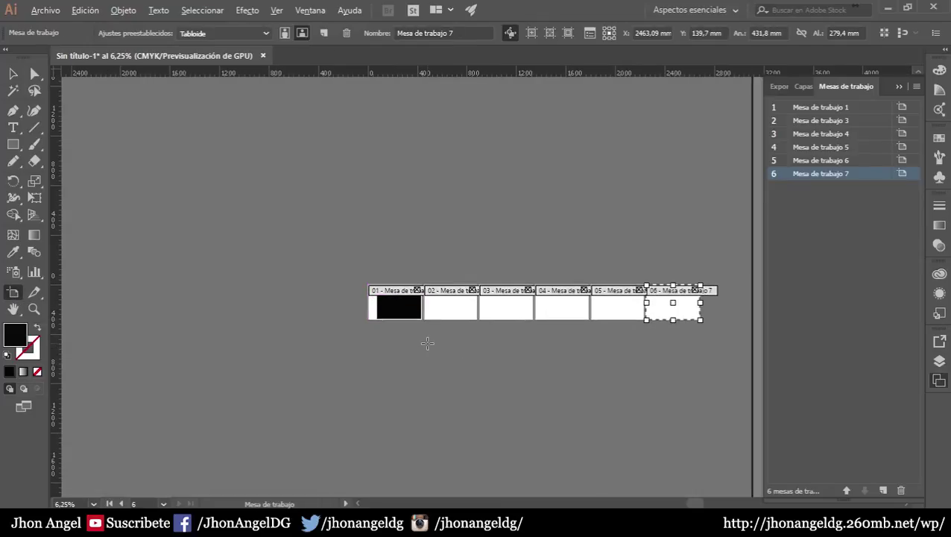
scroll(427, 343, up, 1)
drag(480, 366, 296, 363)
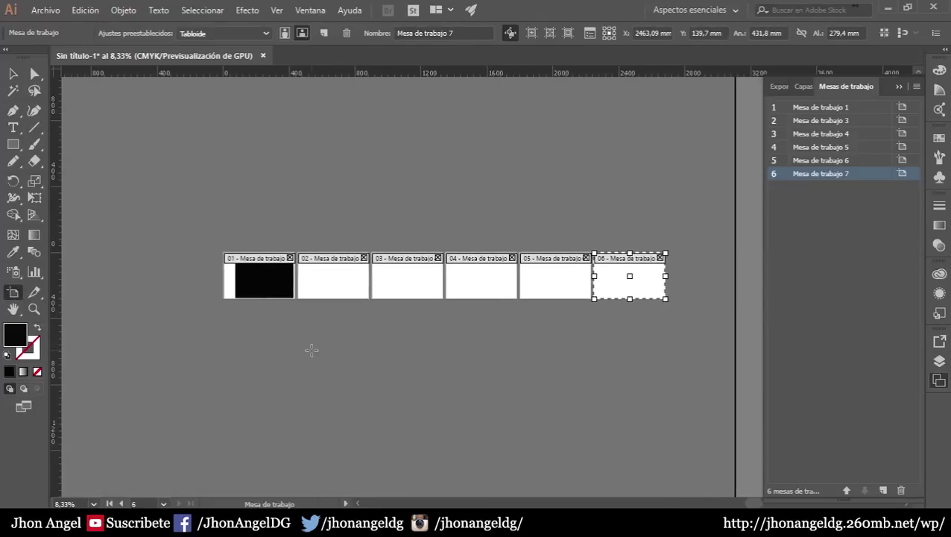
drag(485, 393, 468, 359)
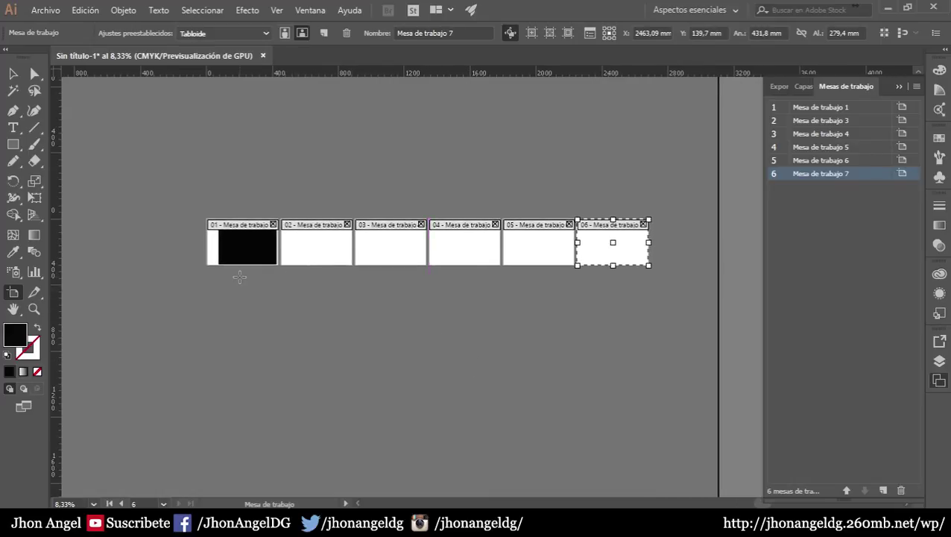
drag(385, 184, 268, 114)
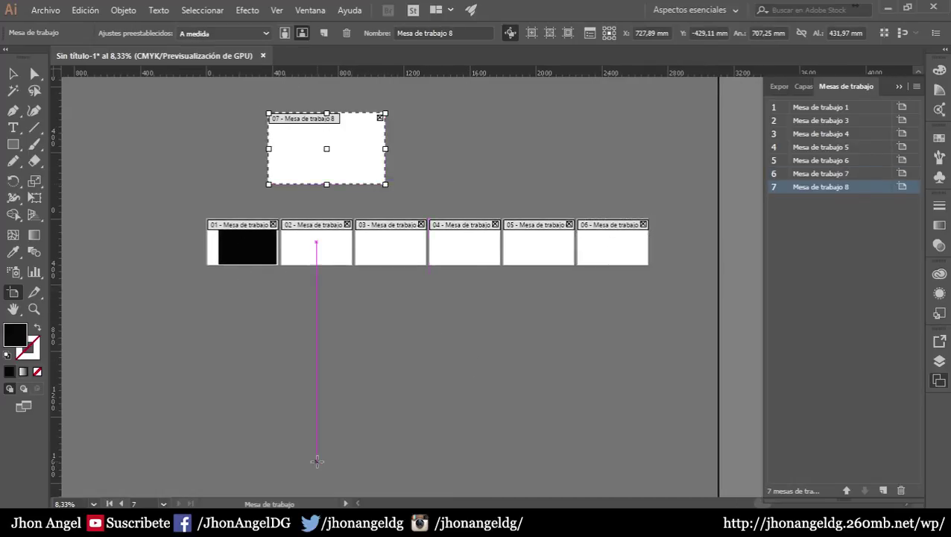
key(Escape)
key(ctrl+z)
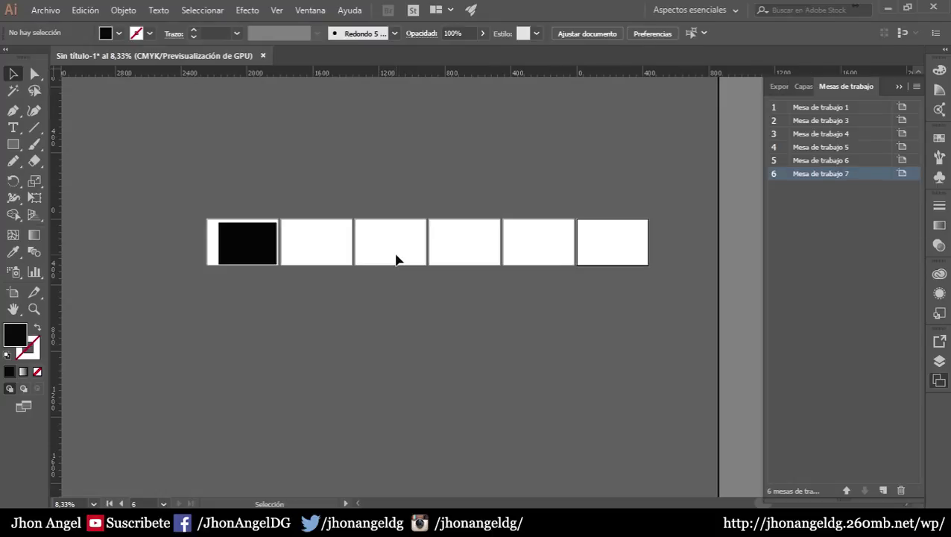
Step: With the Artboard tool, move Mesa de trabajo 3 and 4 below the first artboard
click(13, 293)
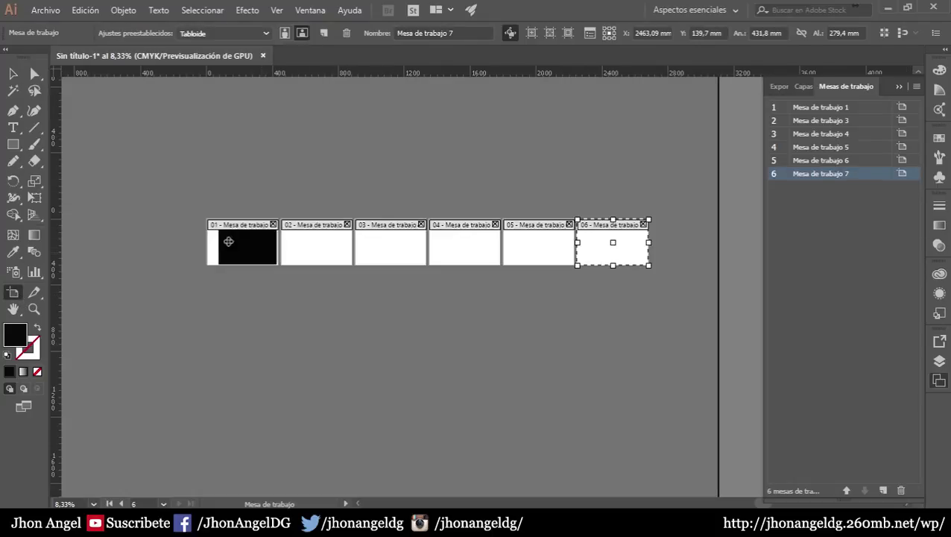
key(ctrl+plus)
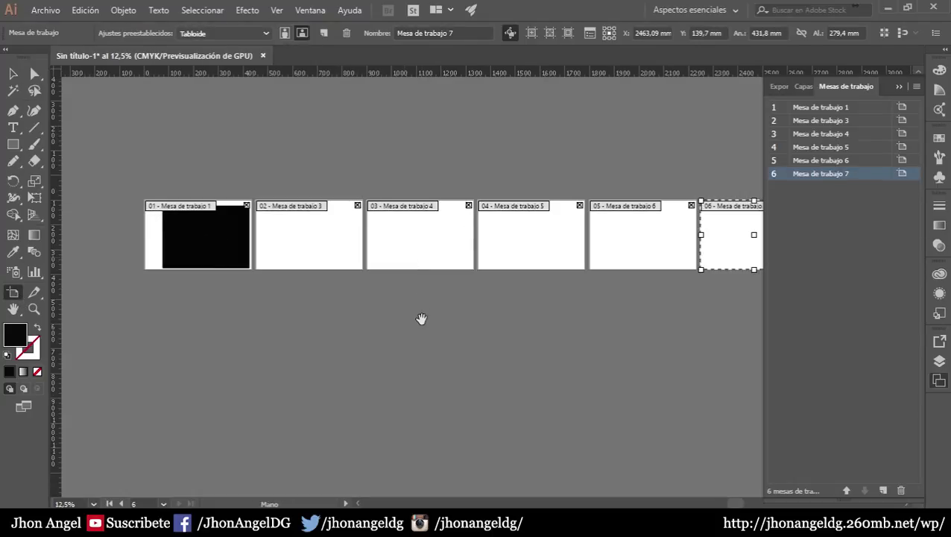
drag(420, 318, 375, 337)
drag(257, 295, 253, 275)
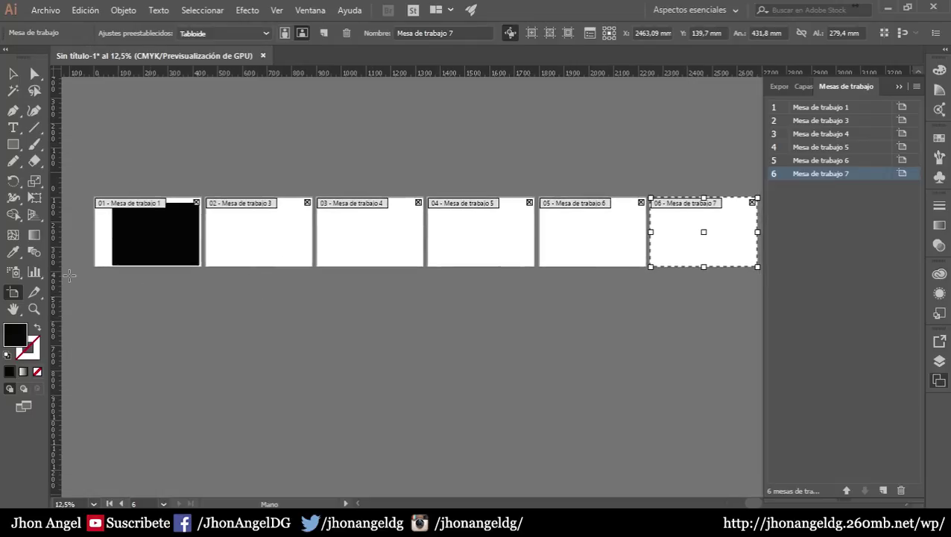
click(270, 251)
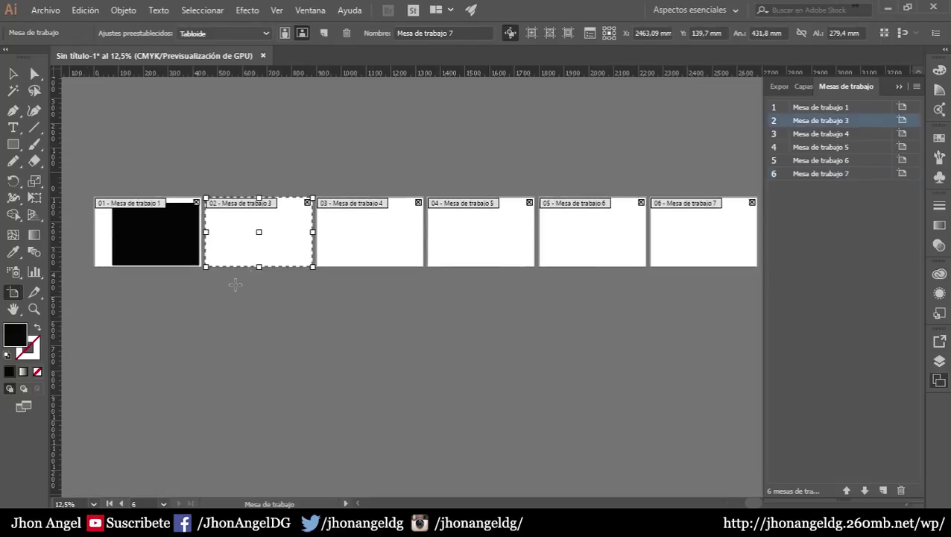
drag(283, 242, 177, 310)
mouse_move(365, 237)
mouse_down()
mouse_move(161, 401)
mouse_move(142, 390)
mouse_up()
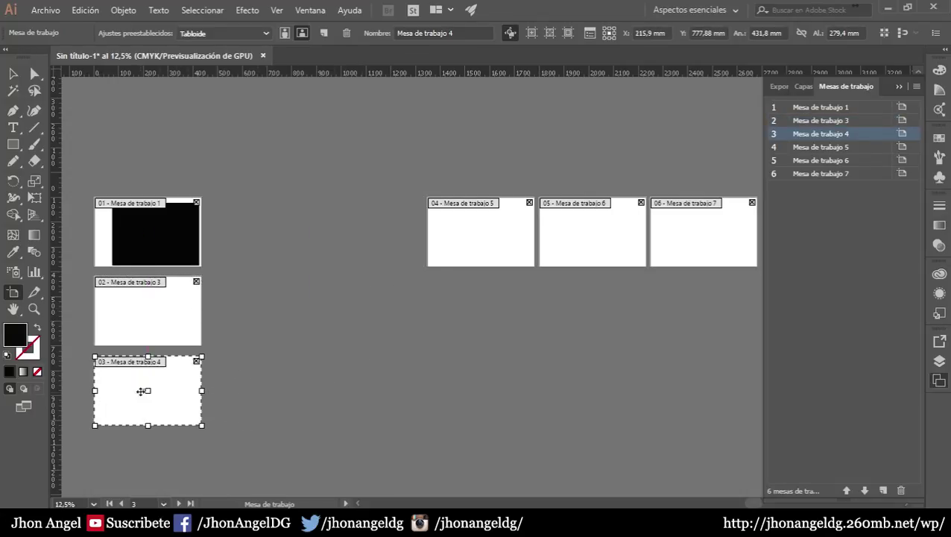
Step: Stack Mesa de trabajo 5, 6 and 7 underneath to complete the column
scroll(214, 311, down, 5)
mouse_move(505, 119)
mouse_down()
mouse_move(246, 346)
mouse_move(171, 360)
mouse_up()
drag(464, 318, 366, 354)
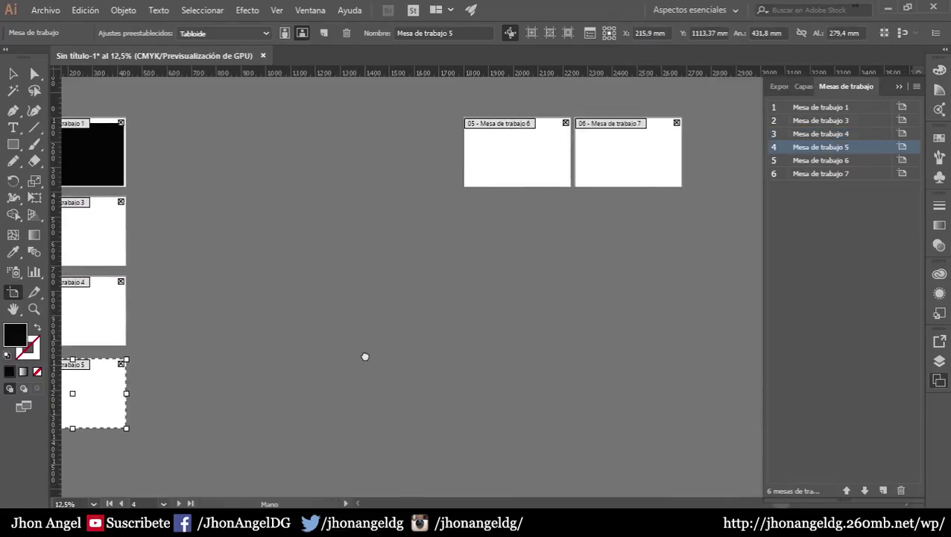
mouse_move(522, 170)
mouse_down()
mouse_move(324, 347)
mouse_move(410, 444)
mouse_move(505, 336)
mouse_move(586, 292)
mouse_up()
drag(527, 200, 278, 342)
mouse_move(601, 303)
mouse_down()
mouse_move(255, 437)
mouse_move(252, 422)
mouse_up()
mouse_move(335, 332)
mouse_down()
mouse_move(330, 301)
mouse_move(323, 405)
mouse_up()
click(223, 215)
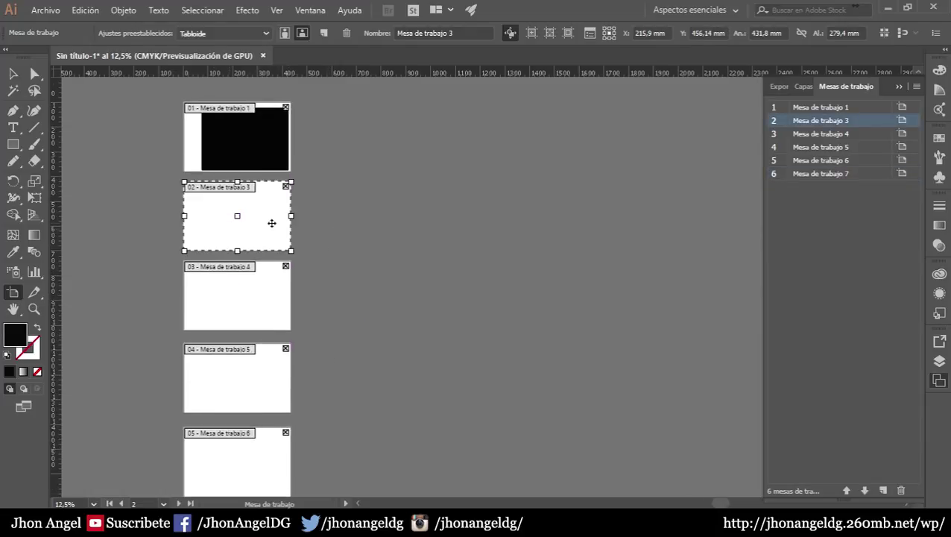
drag(292, 253, 725, 427)
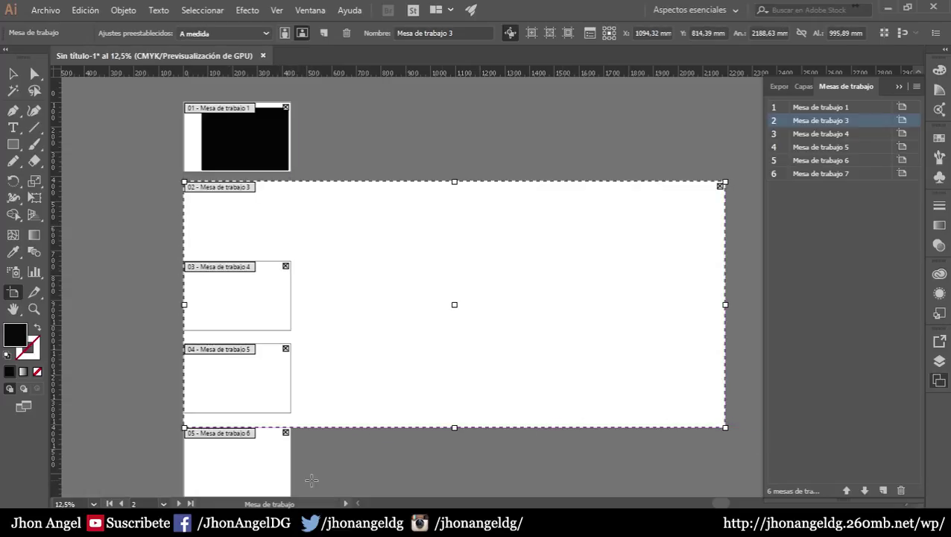
mouse_move(726, 427)
mouse_down()
mouse_move(283, 239)
mouse_move(289, 250)
mouse_up()
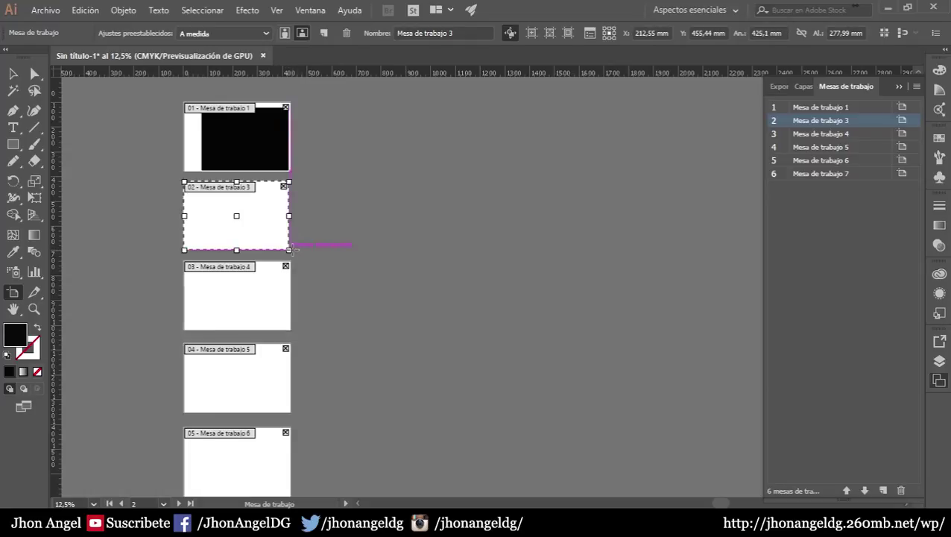
Step: Exit artboard editing, zoom out to the full six-artboard column, and show the Layers panel
click(12, 73)
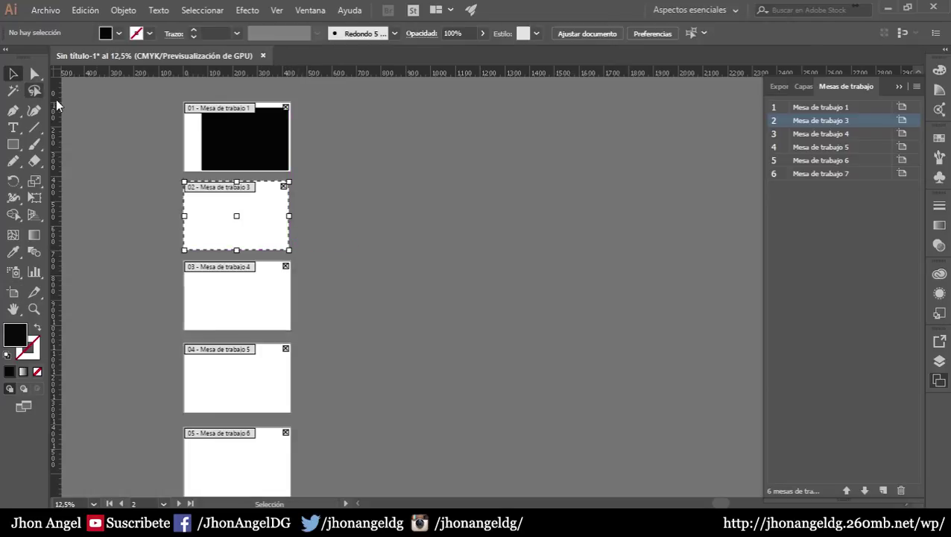
key(ctrl+minus)
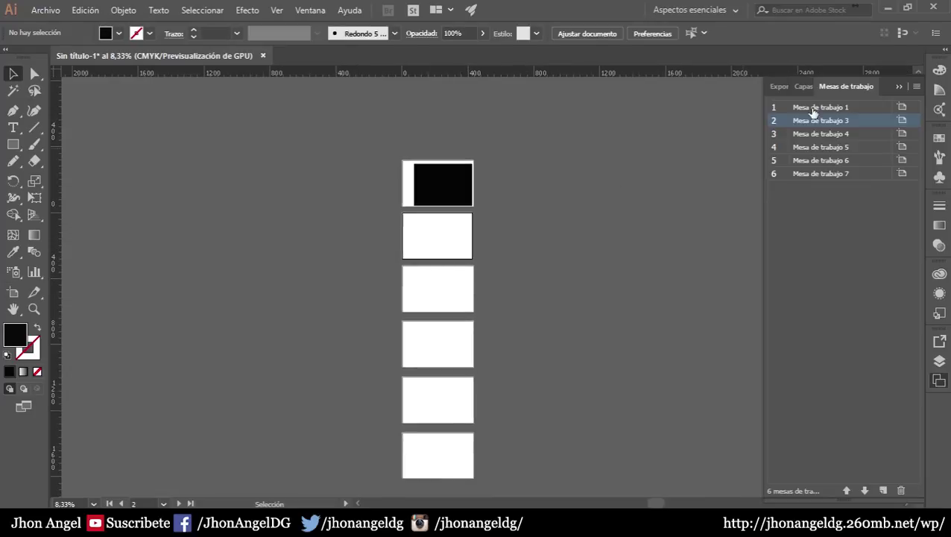
click(803, 86)
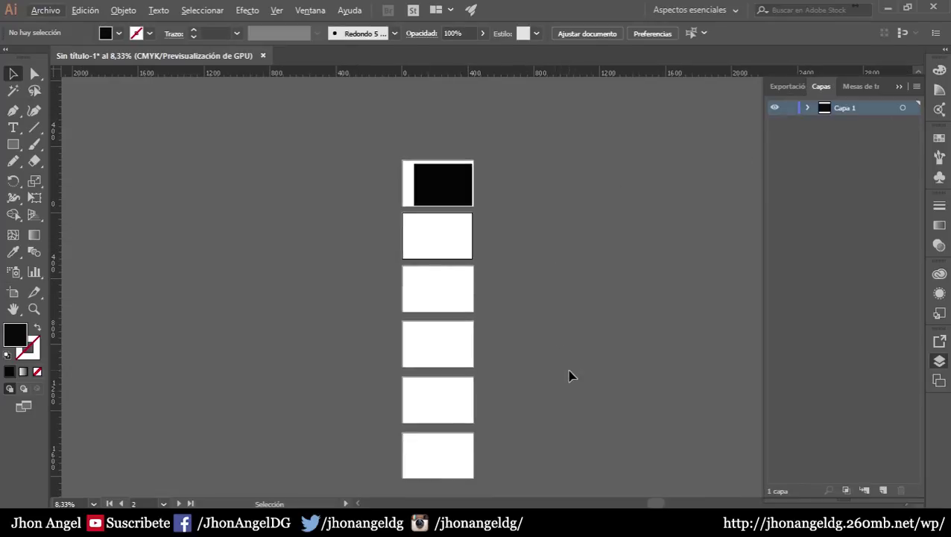